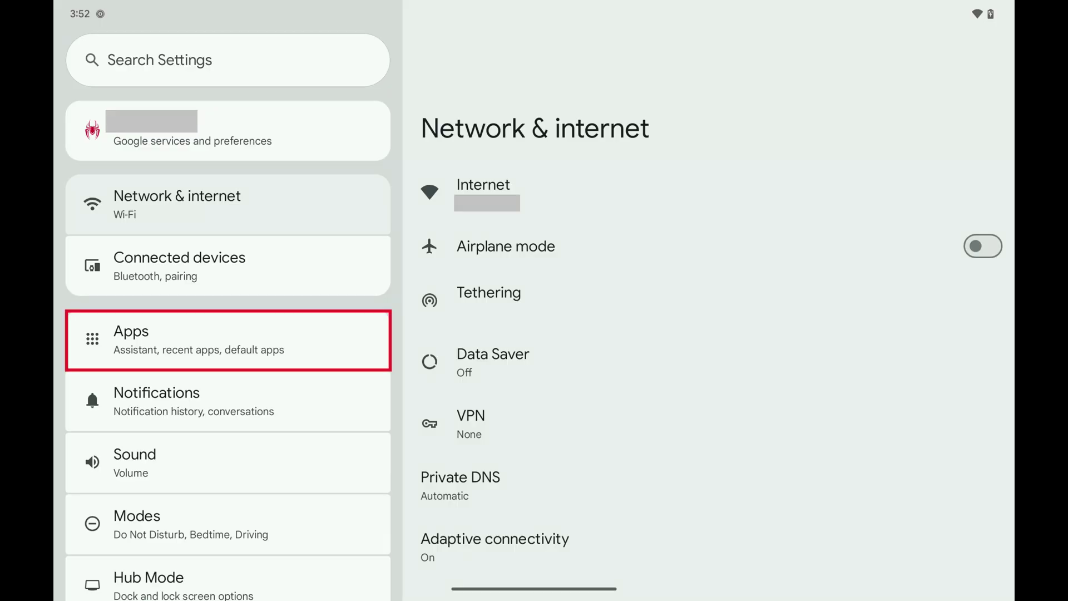
Clear Duolingo's 8.57 MB cache through Apps > Duolingo > Storage & cache, leaving 0 B.
left_click(228, 339)
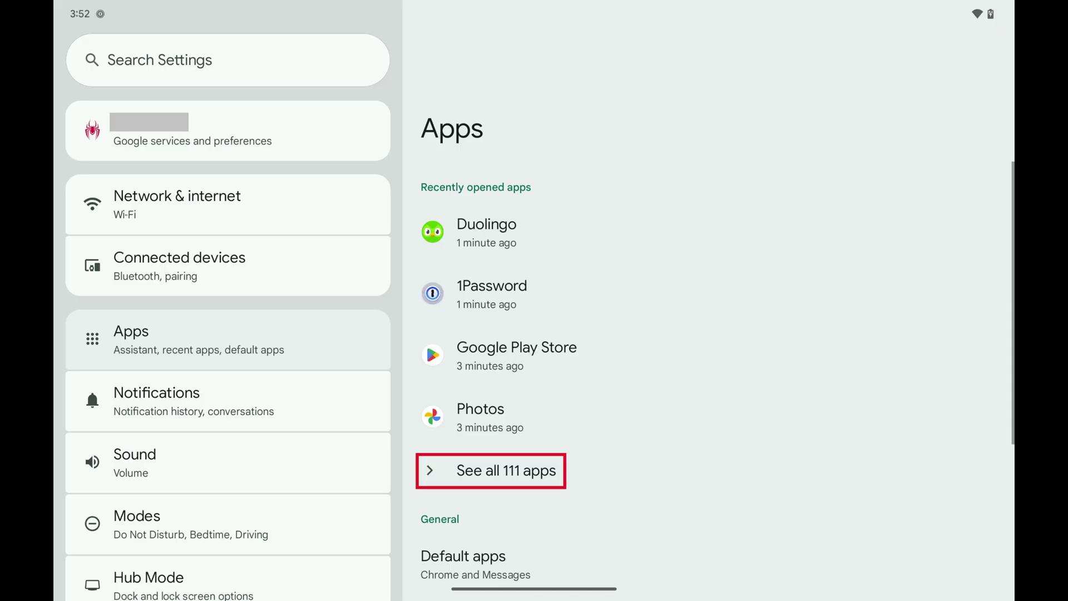
left_click(491, 471)
scroll(709, 334, "down", 15)
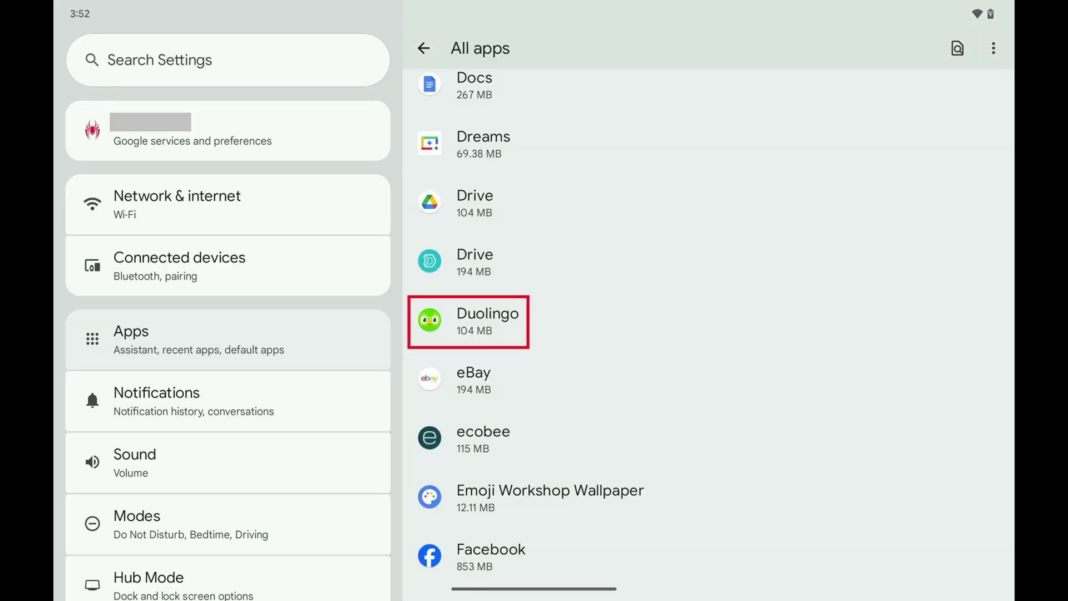
left_click(488, 322)
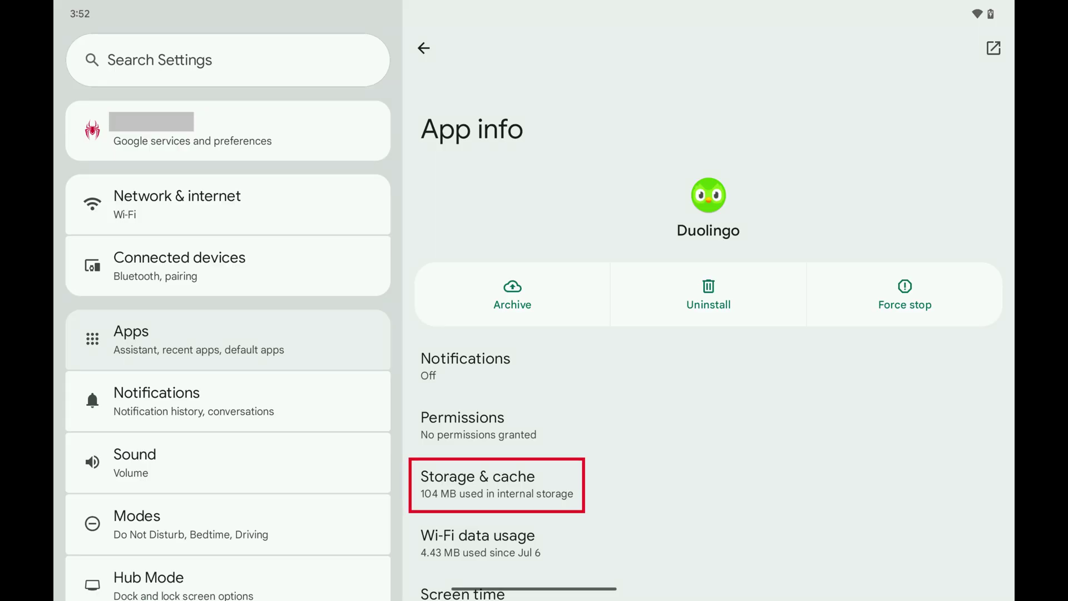
left_click(497, 484)
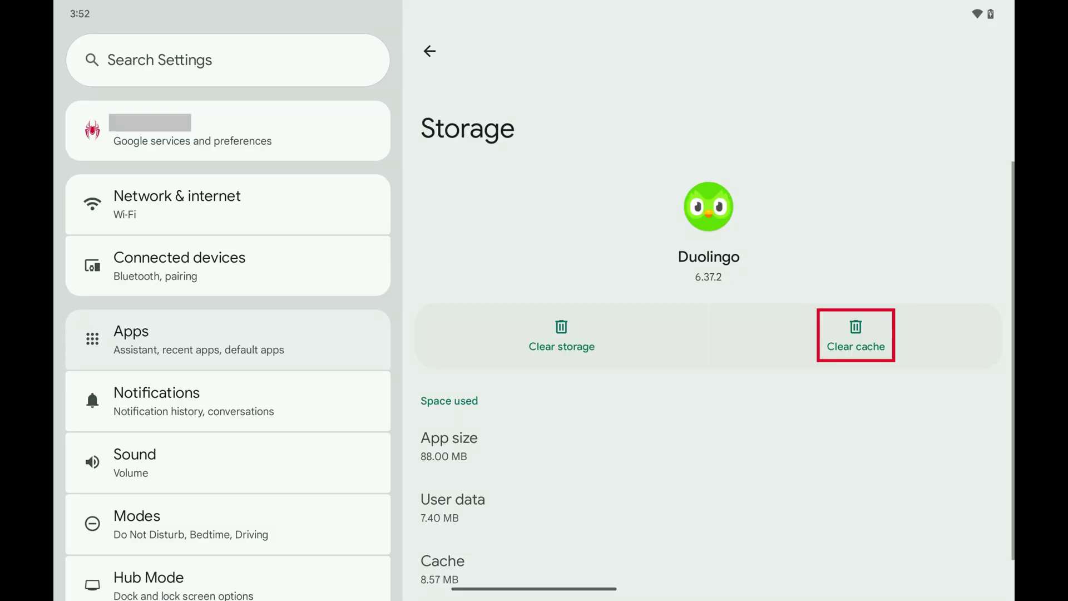
left_click(855, 336)
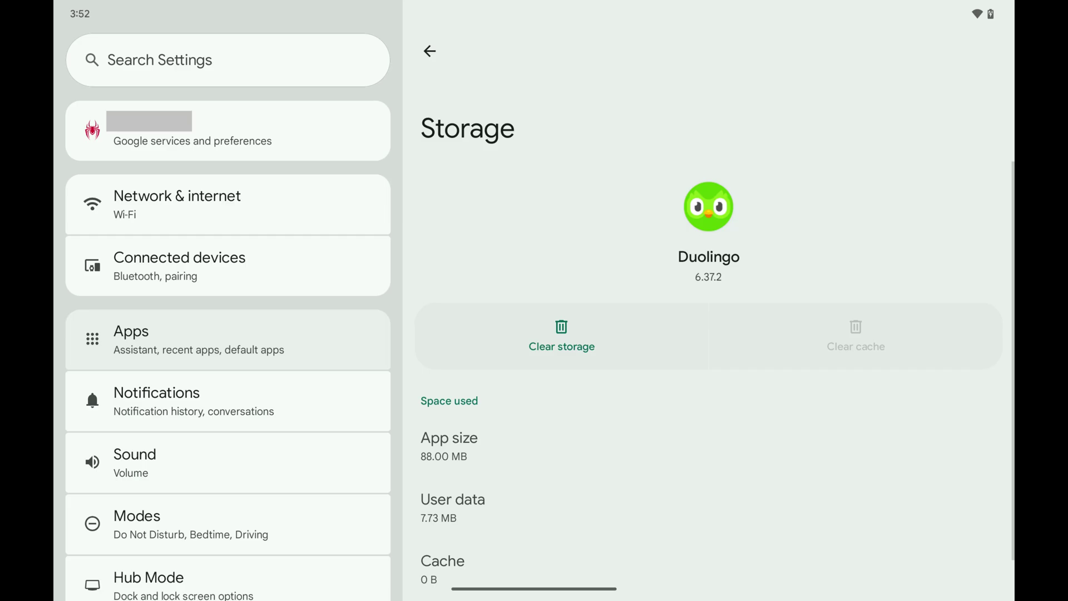